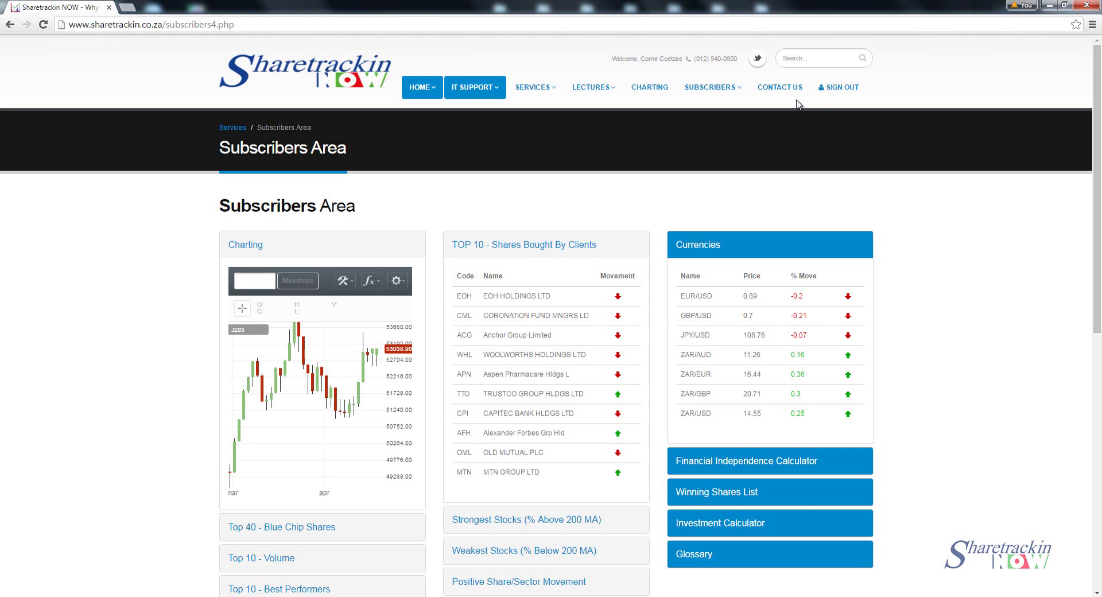
Go to Subscribers > Simulation to view the simulation portfolio with 17021.83 cash available.
mouse_move(735, 101)
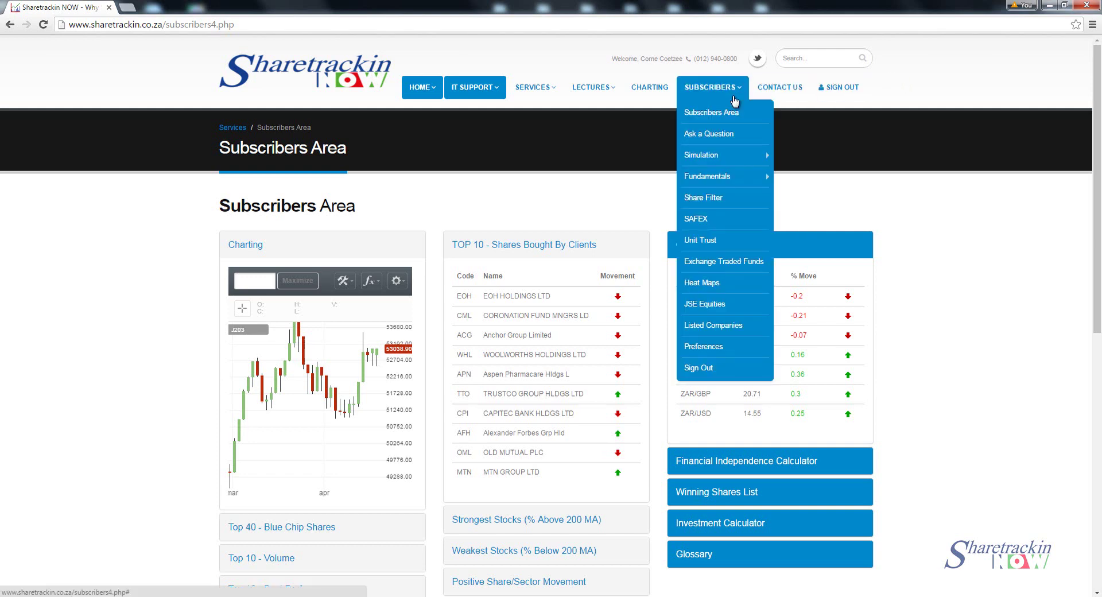
mouse_move(732, 164)
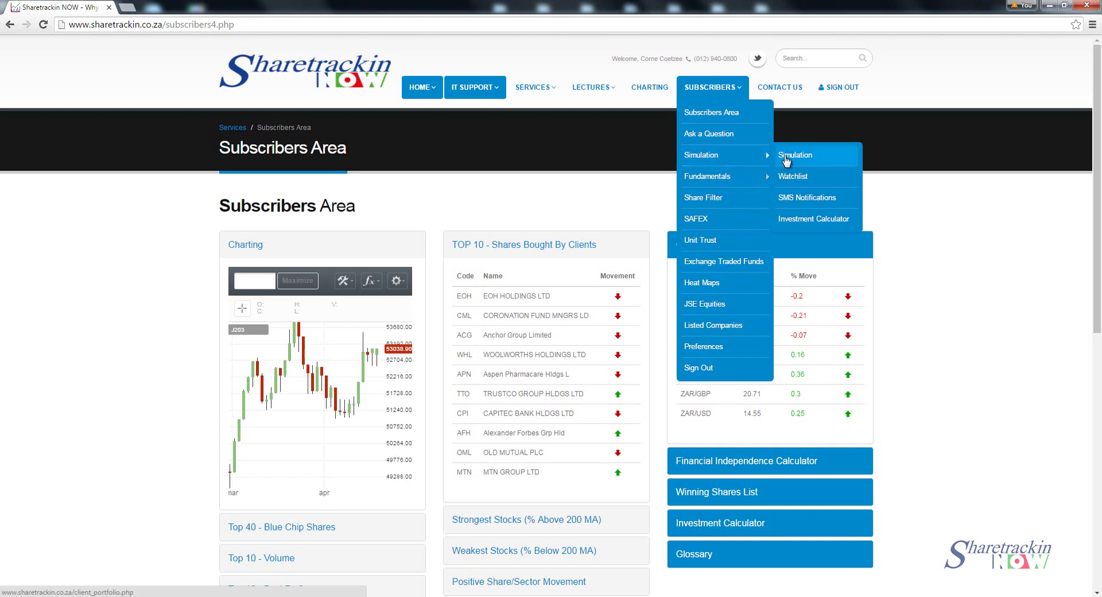
left_click(785, 156)
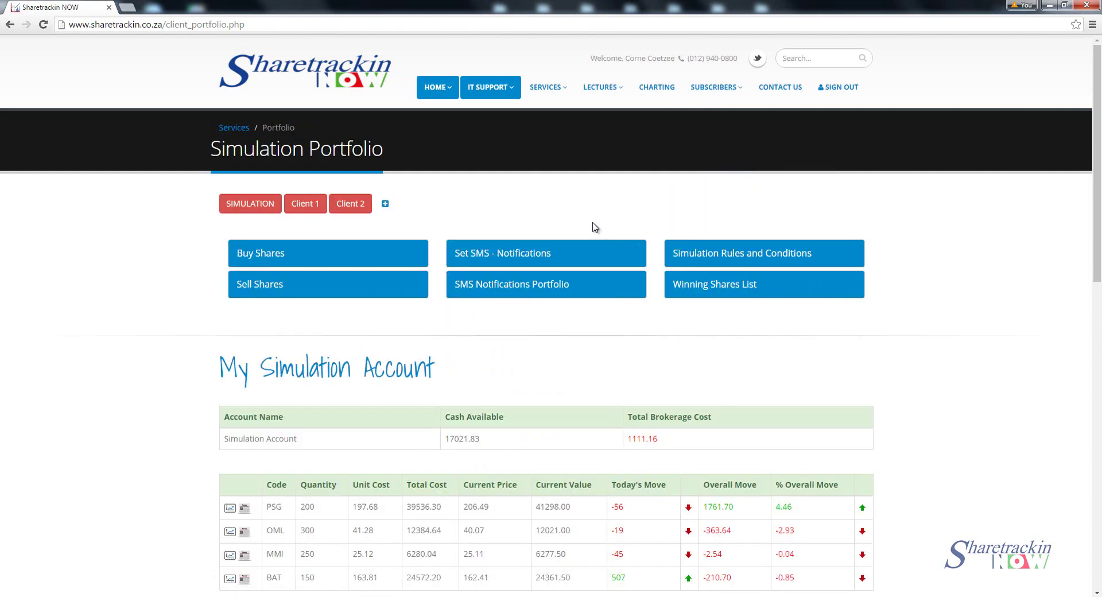
In Buy Shares, search 'sasol' and select SASOL LIMITED so the code fills in as SOL.
left_click(309, 257)
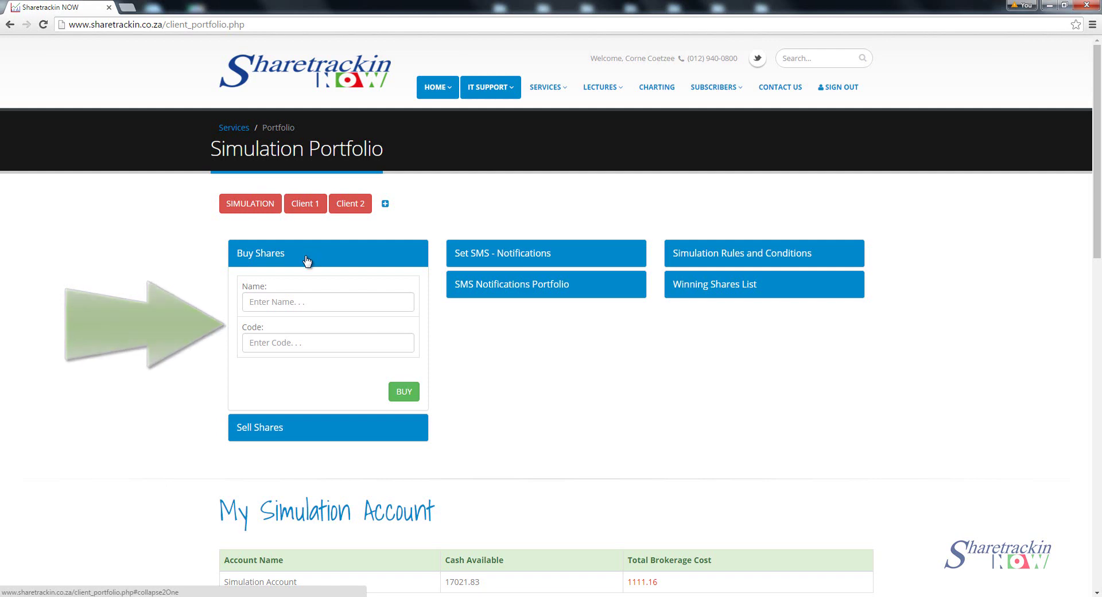
scroll(306, 259, "down", 3)
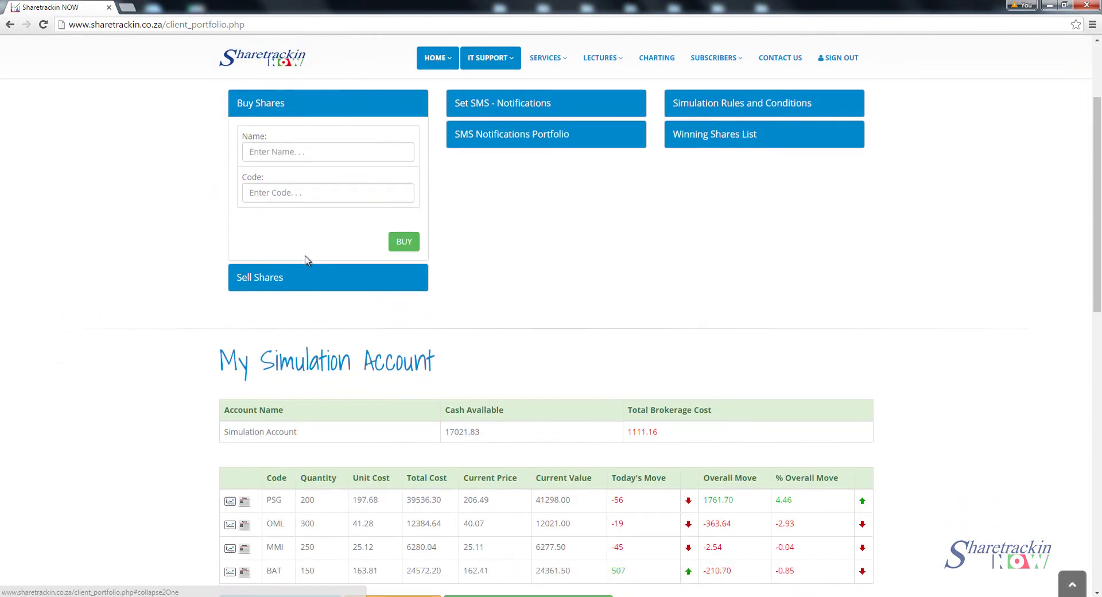
scroll(305, 259, "up", 3)
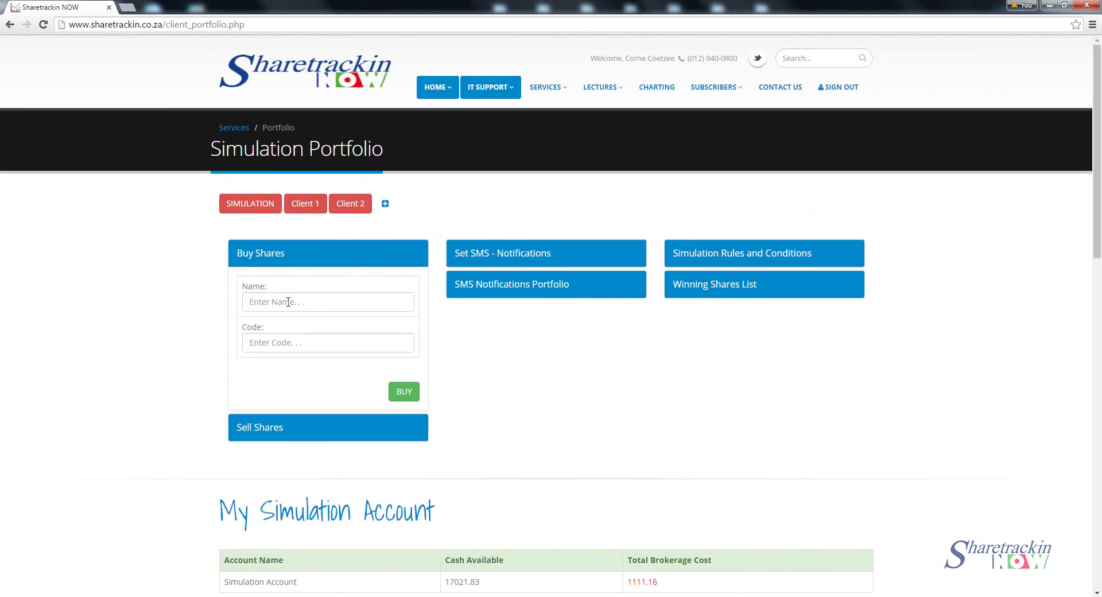
left_click(288, 301)
type("sa")
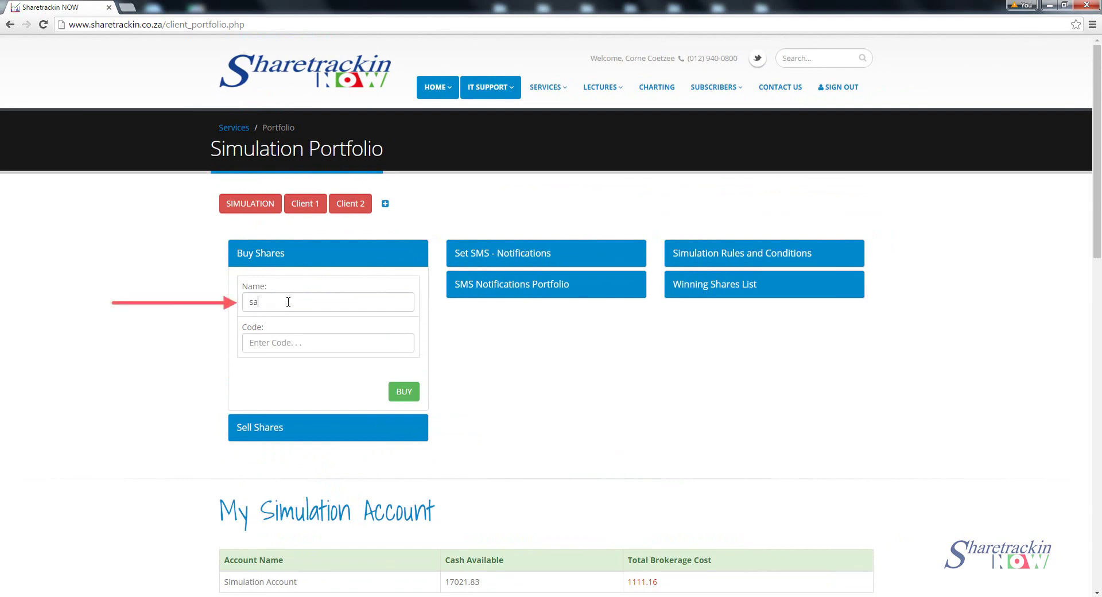
type("sol")
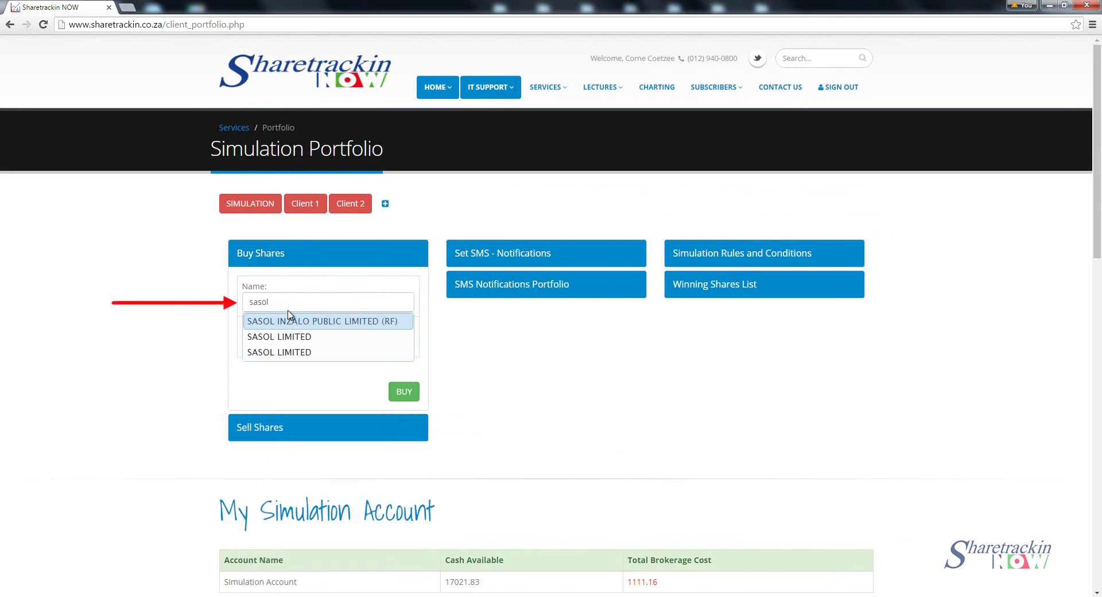
left_click(288, 342)
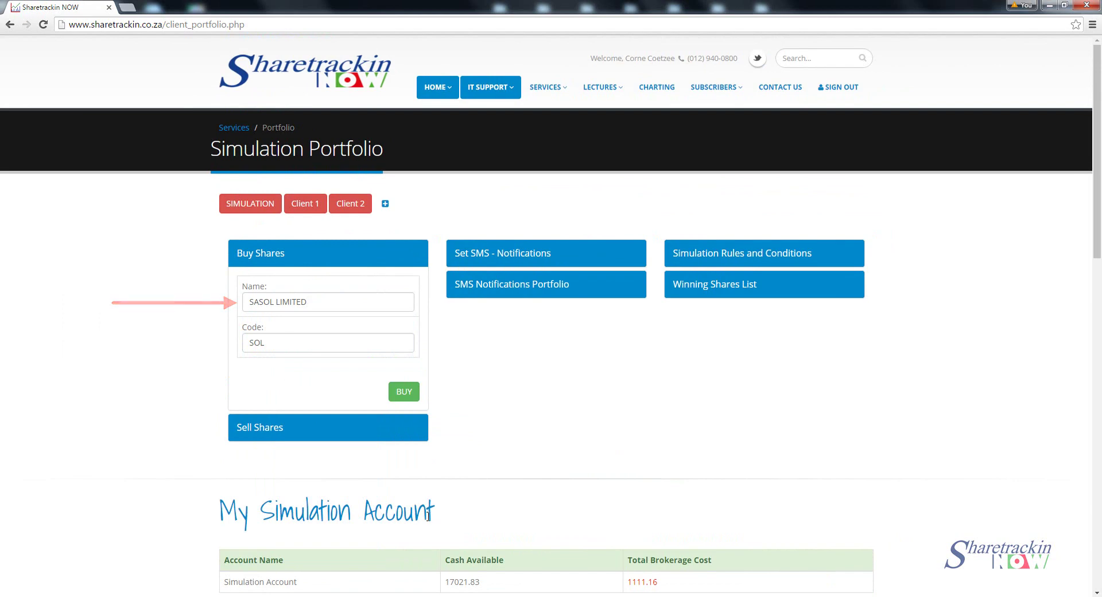
Start a buy order for SOL, showing a last trade price of 448.48.
left_click(404, 395)
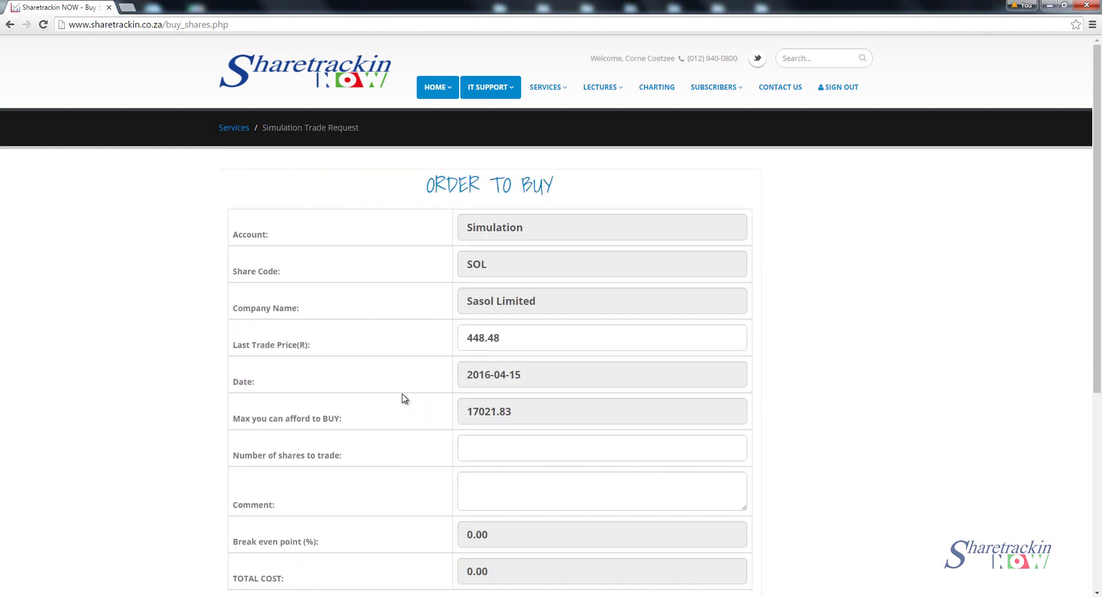
scroll(404, 397, "down", 2)
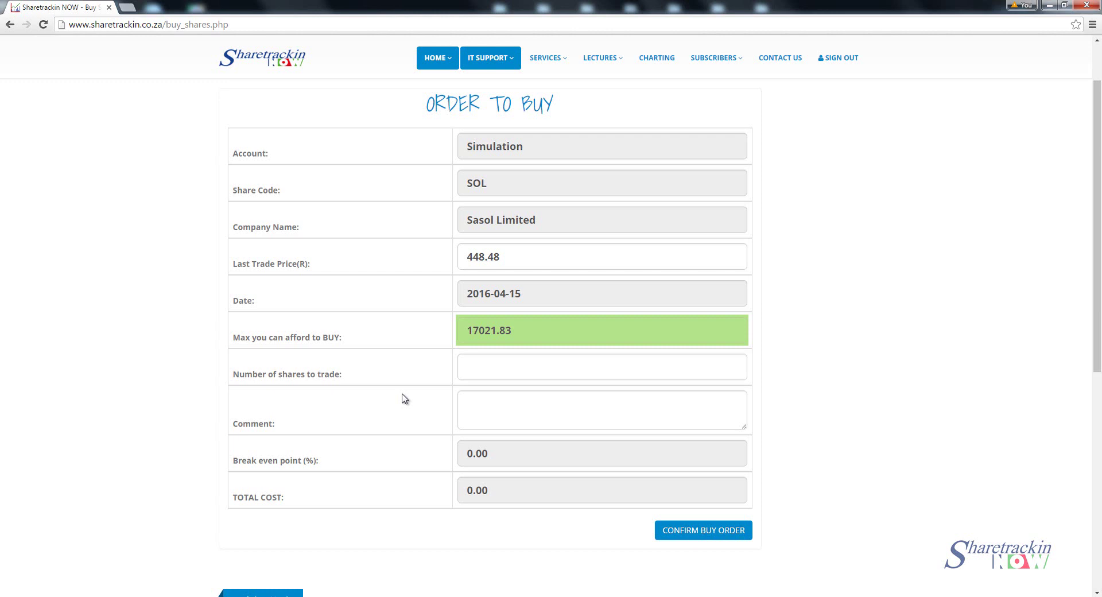
Set the SOL order to 20 shares, for a total cost of 9094.16.
left_click(483, 365)
type("20")
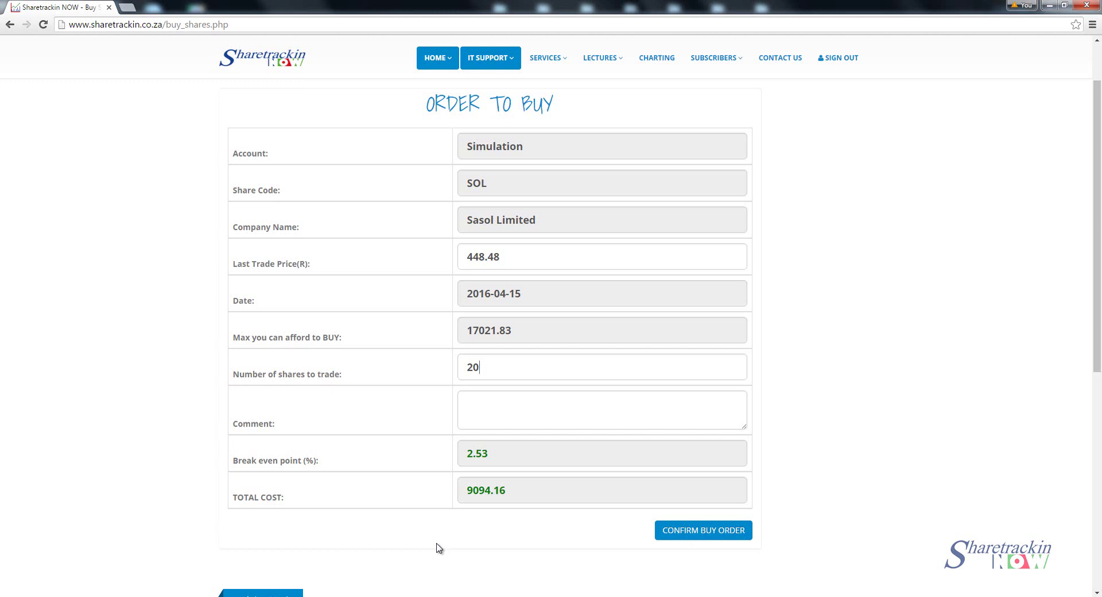
Comment on the buy order: MACD & STOCC, share undervalued, in a bull trend, low in cycle.
left_click(546, 426)
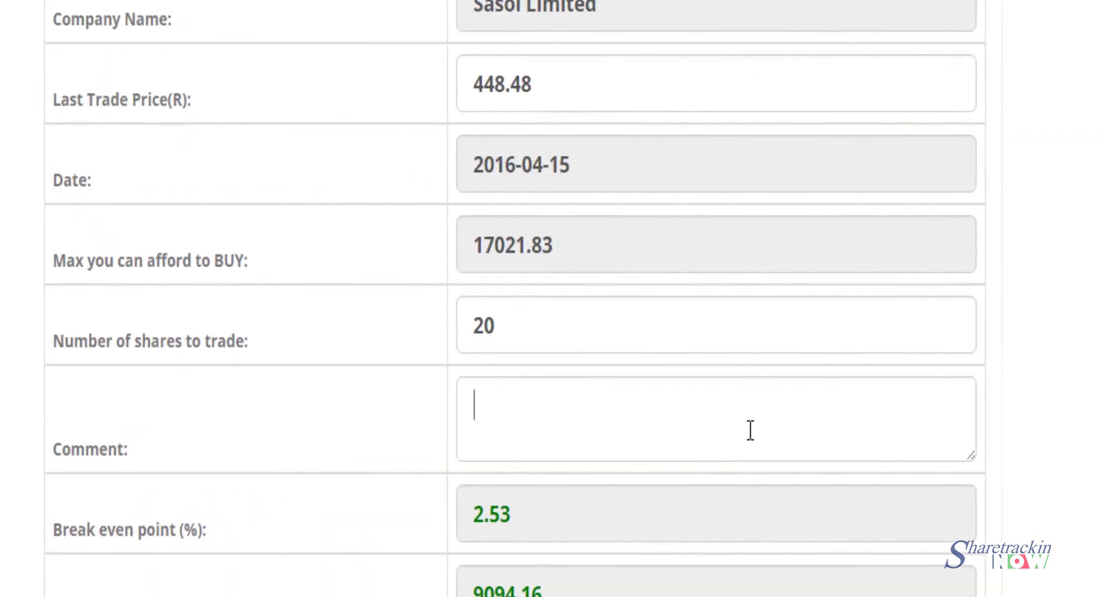
type("MACD & STI|O")
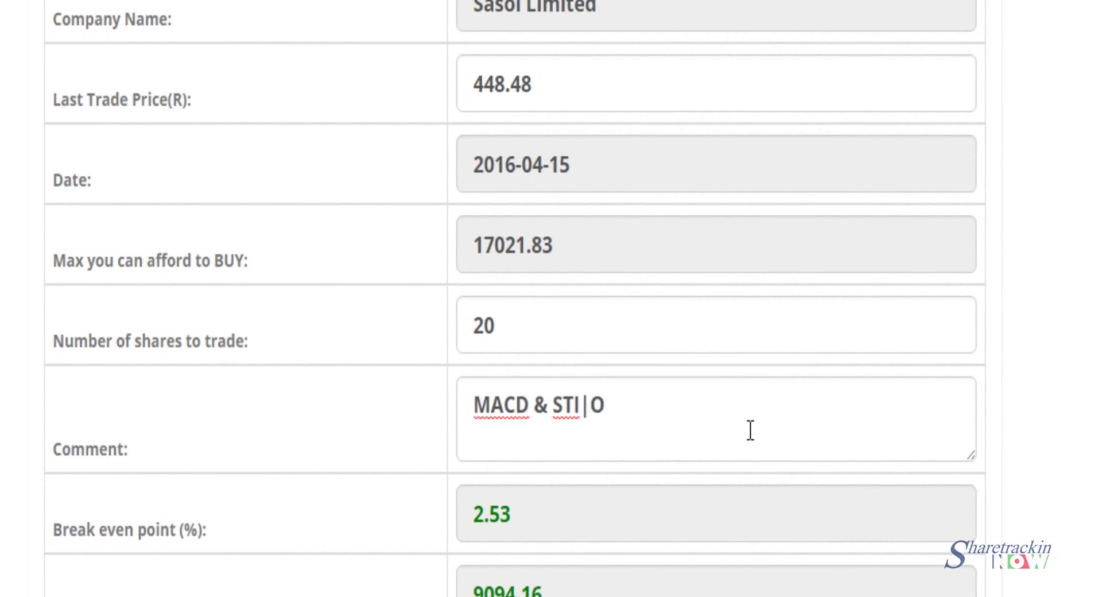
key("BackSpace")
key("BackSpace")
key("BackSpace")
type("OCC")
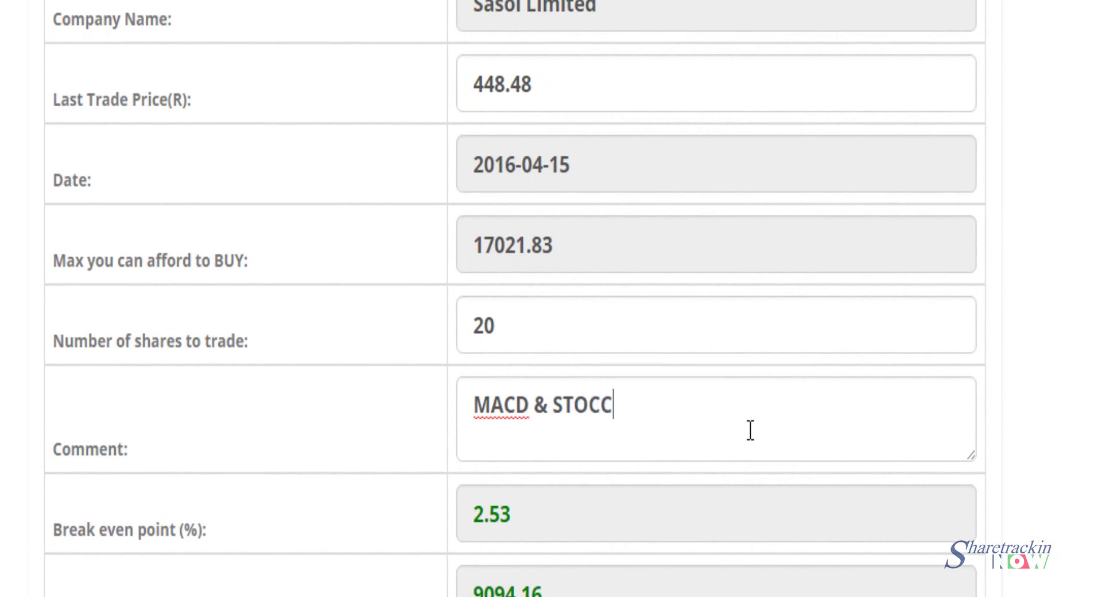
type(" the share is")
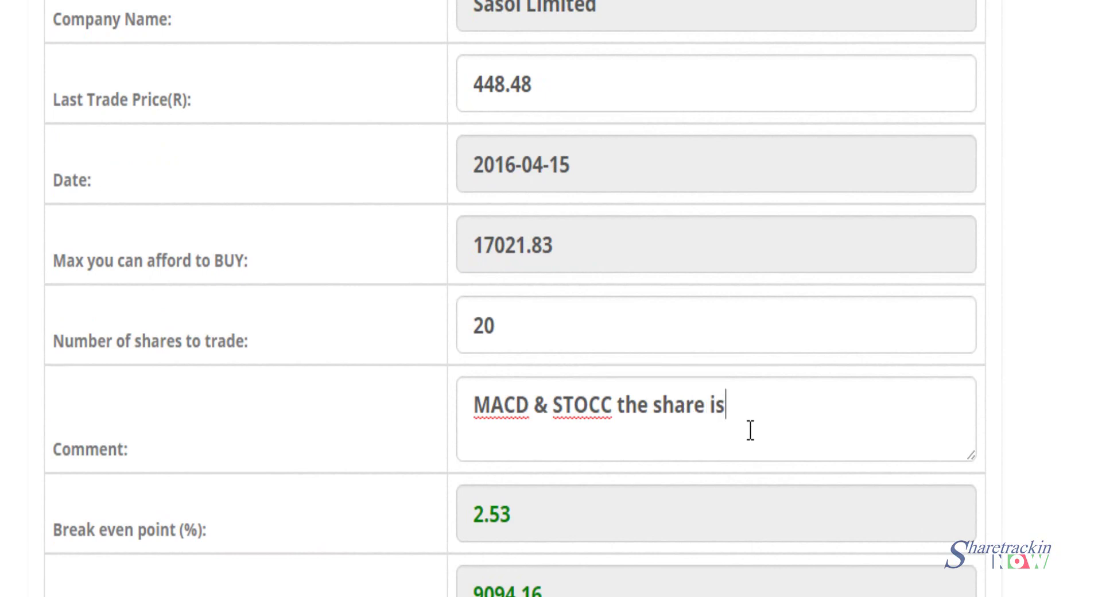
type(" under")
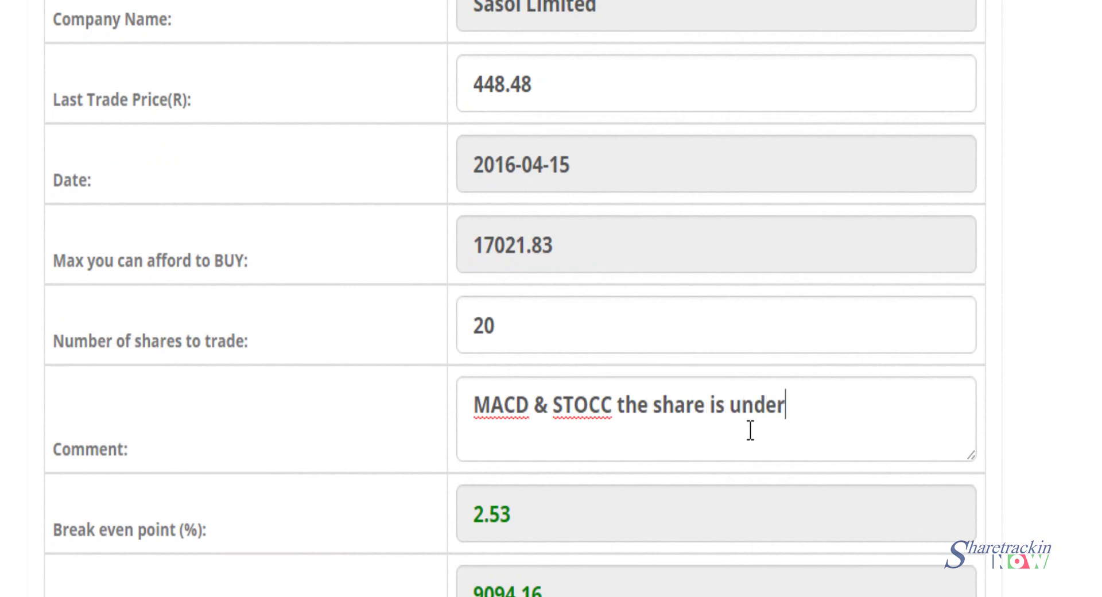
type(" valued")
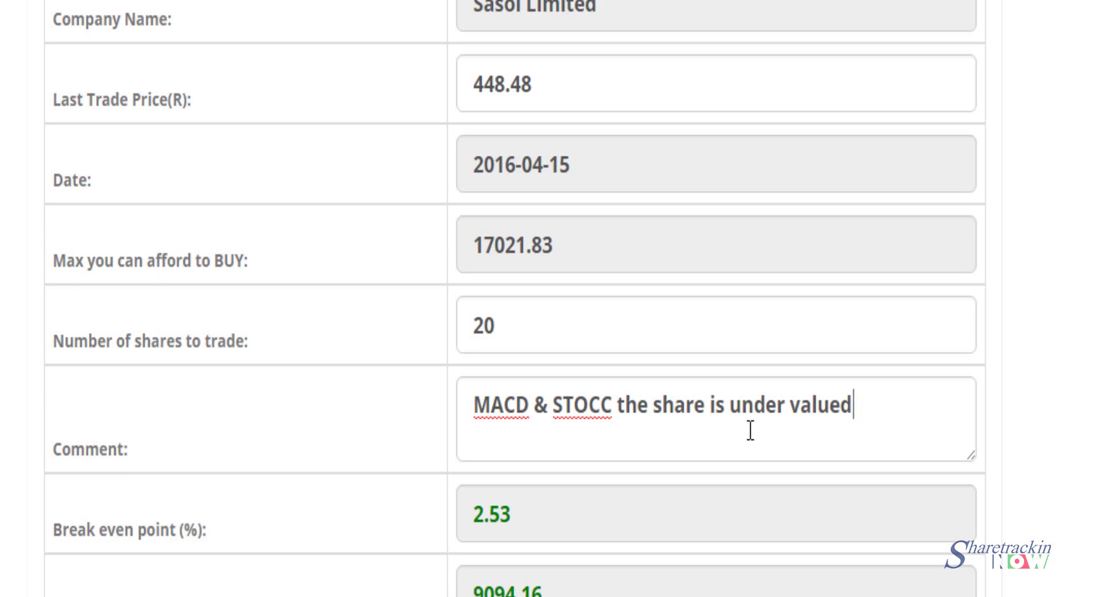
type(", Share is ")
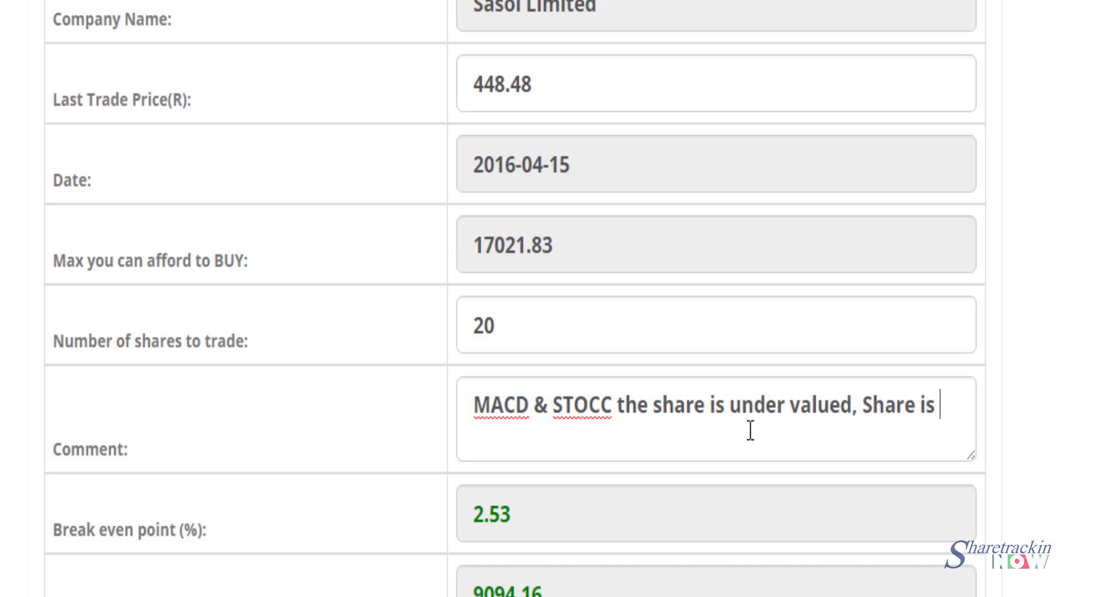
type("in a bull ")
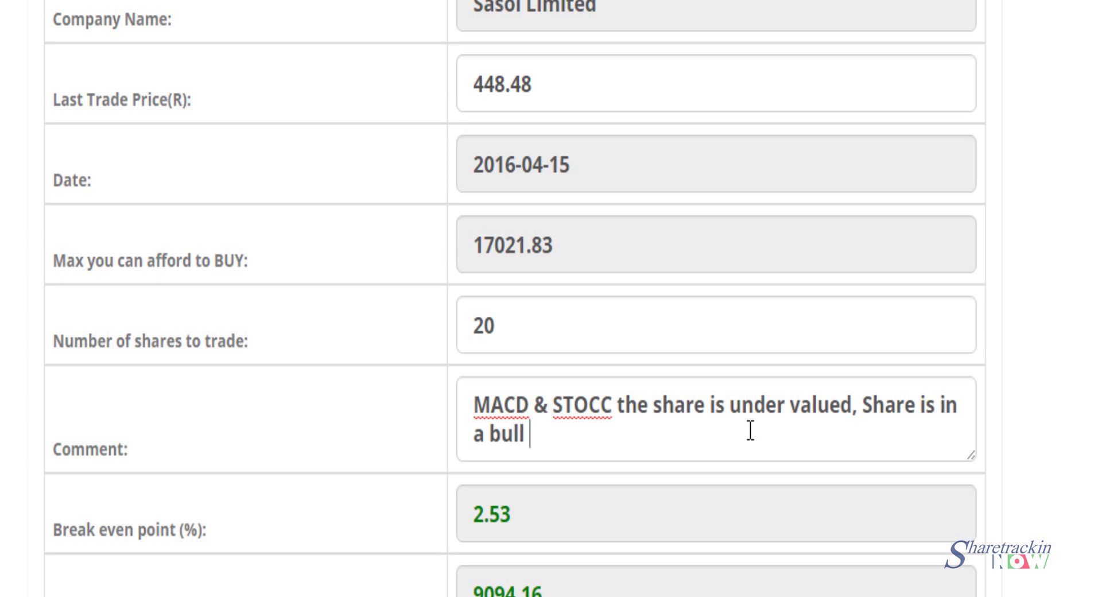
type("trend")
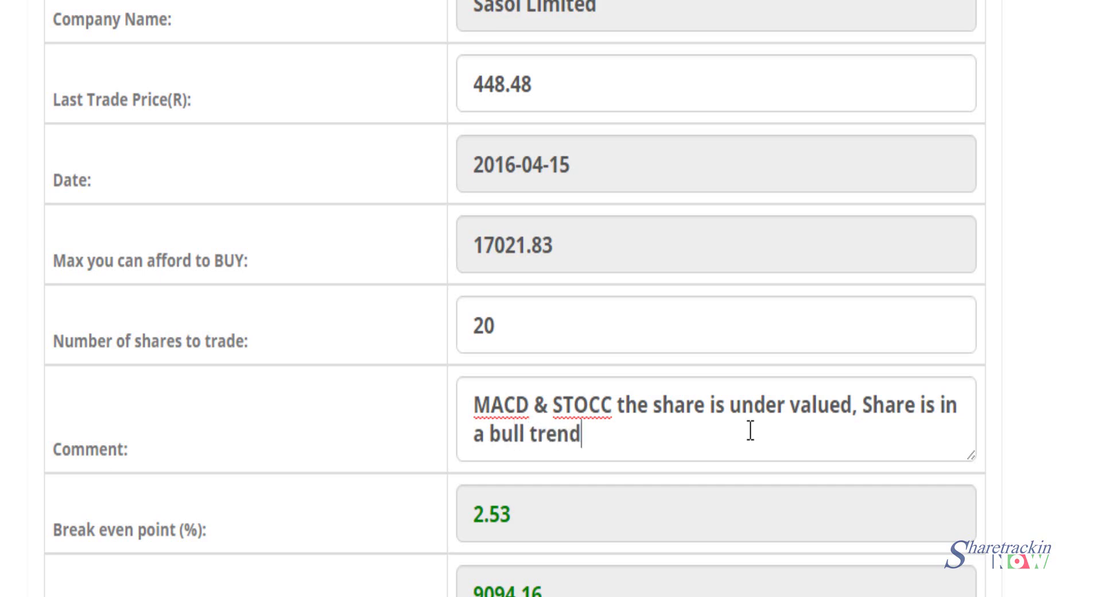
type(". And te")
key("BackSpace")
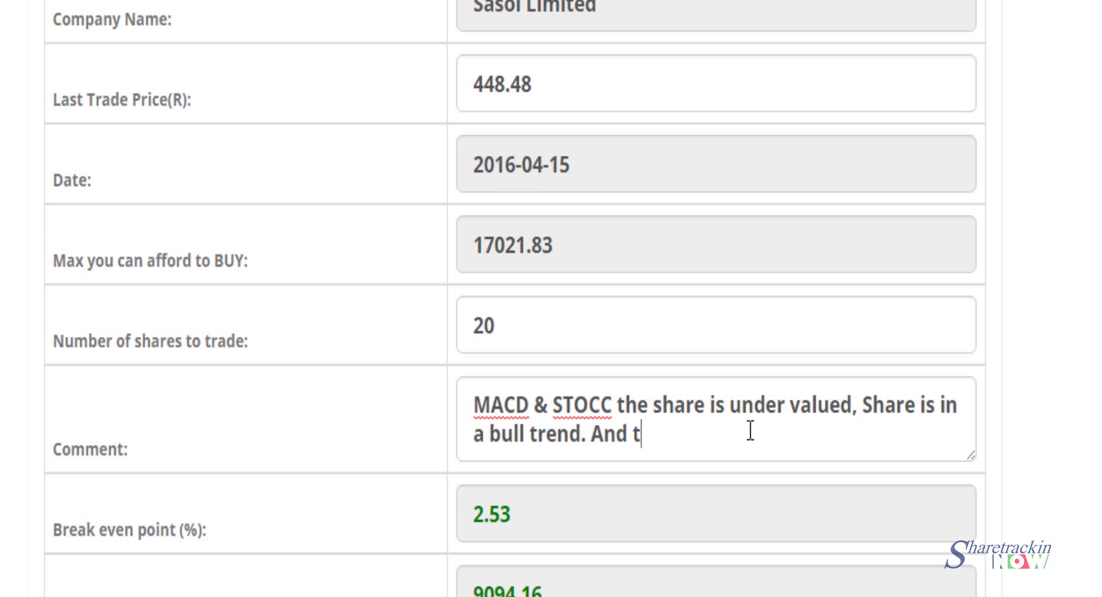
key("BackSpace")
key("BackSpace")
key("BackSpace")
key("BackSpace")
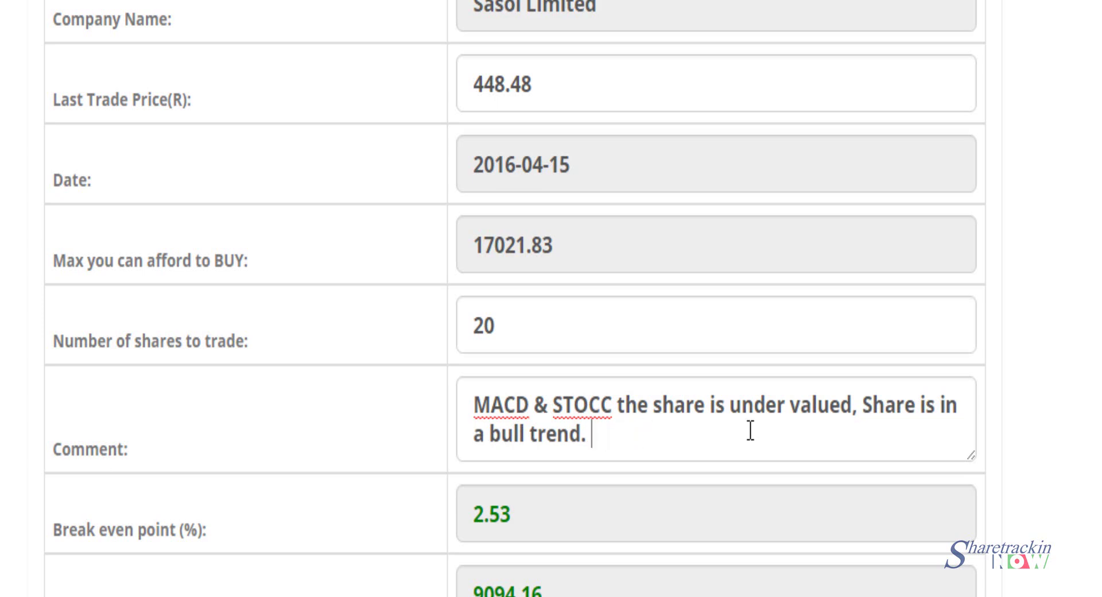
type("Share is ")
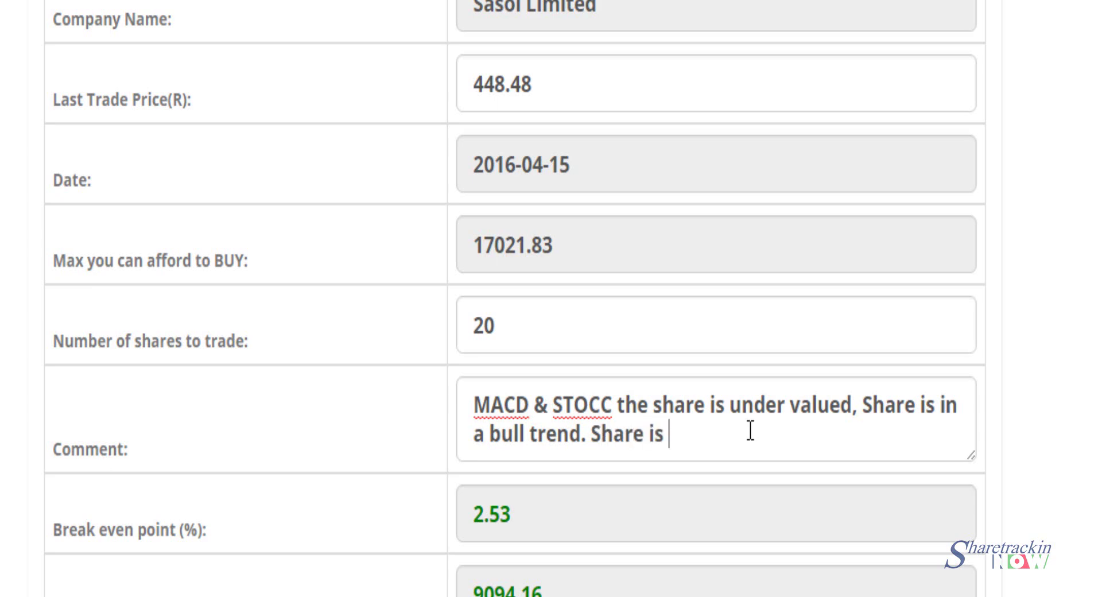
type("low in cycle")
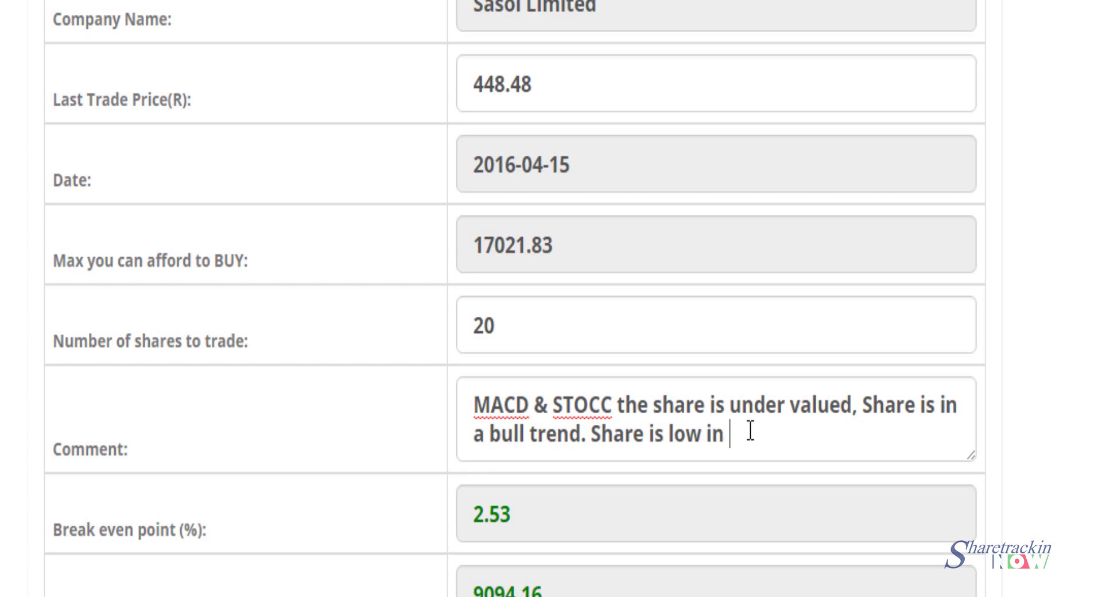
type(".")
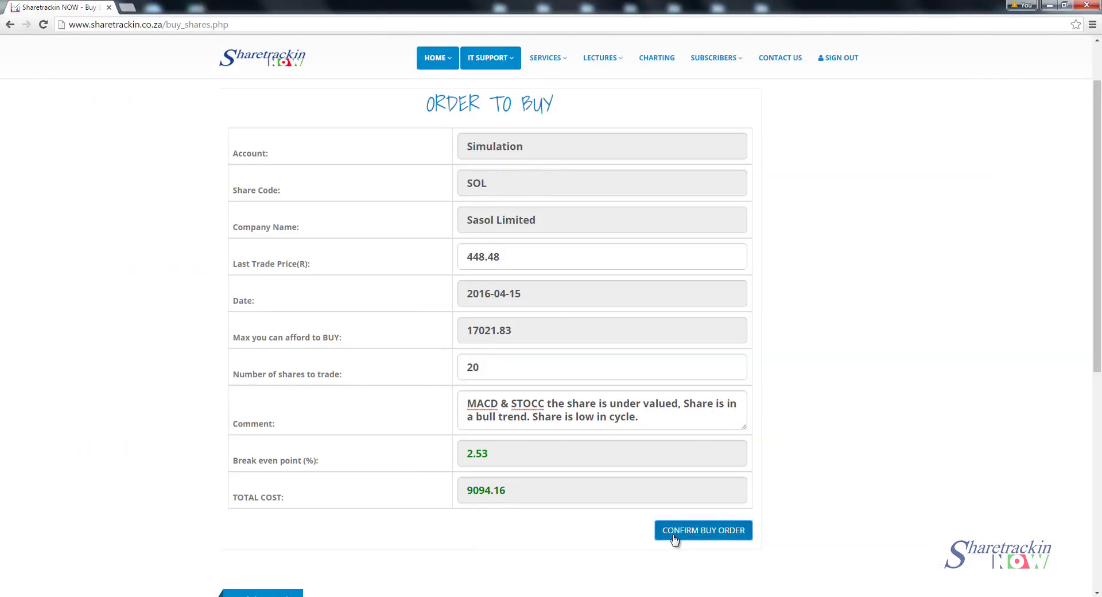
Submit the order to buy 20 SOL at 448.48 for confirmation.
left_click(675, 534)
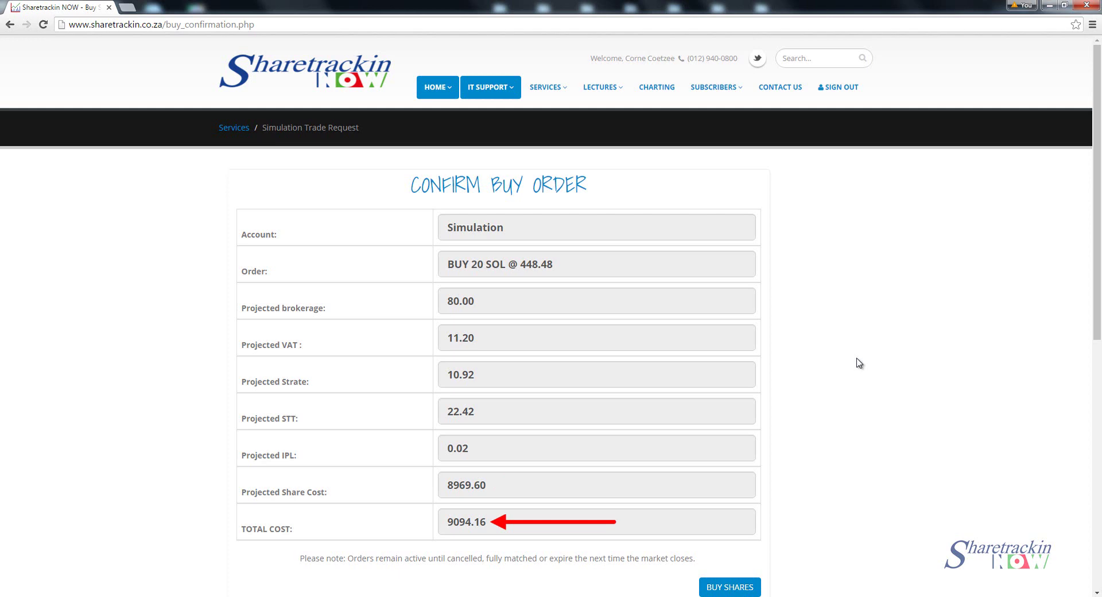
Place the confirmed buy order and find the 20 SOL holding, with 7927.67 cash left.
left_click(727, 585)
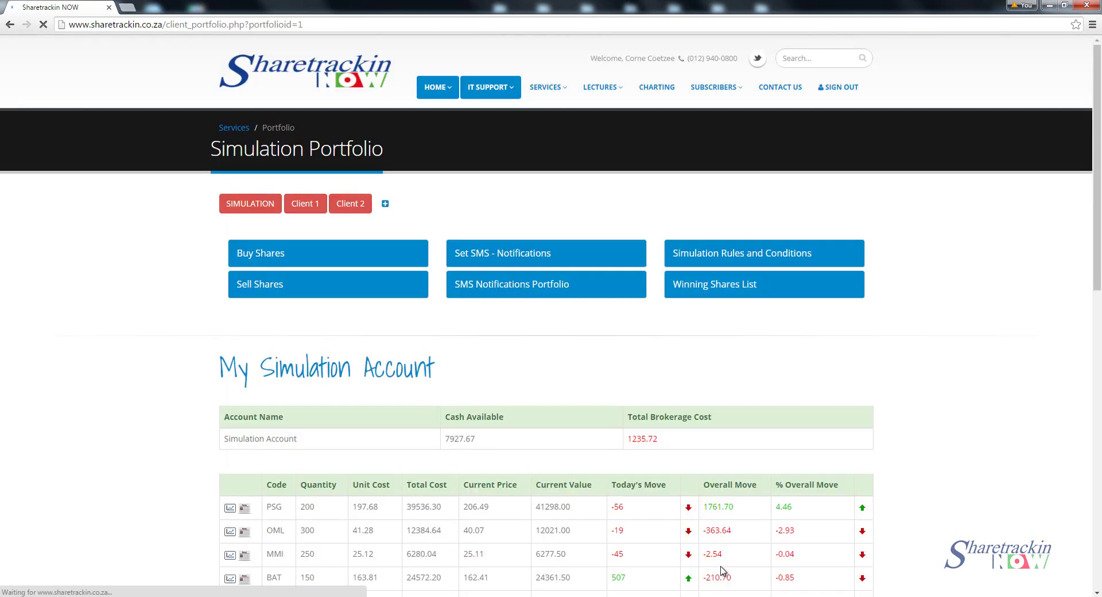
scroll(722, 570, "down", 1)
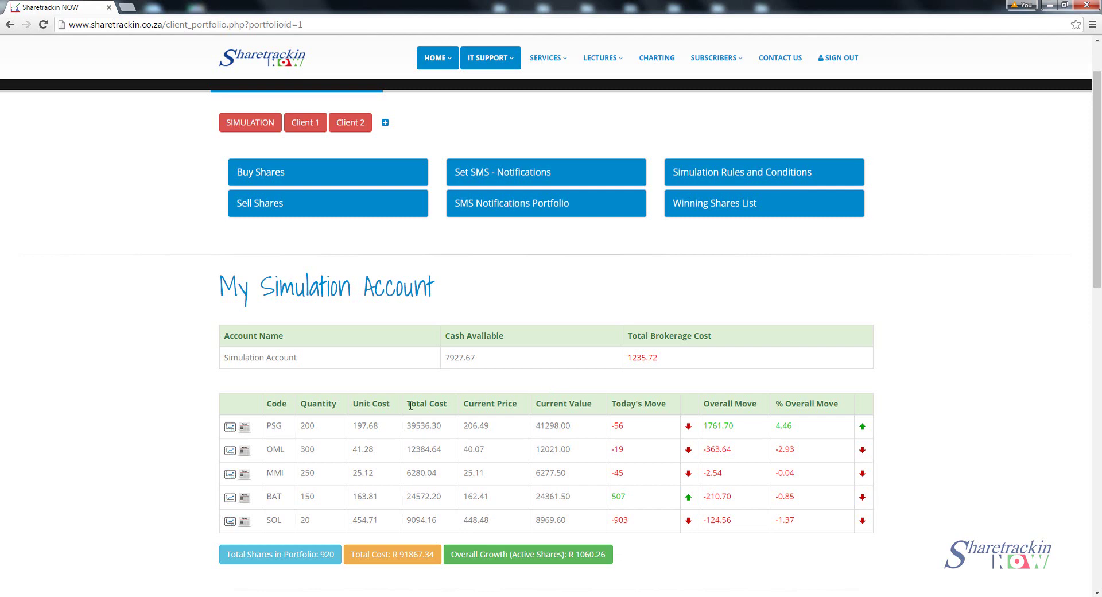
Start a sell order for the 20 held SOL shares at 448.48.
left_click(270, 207)
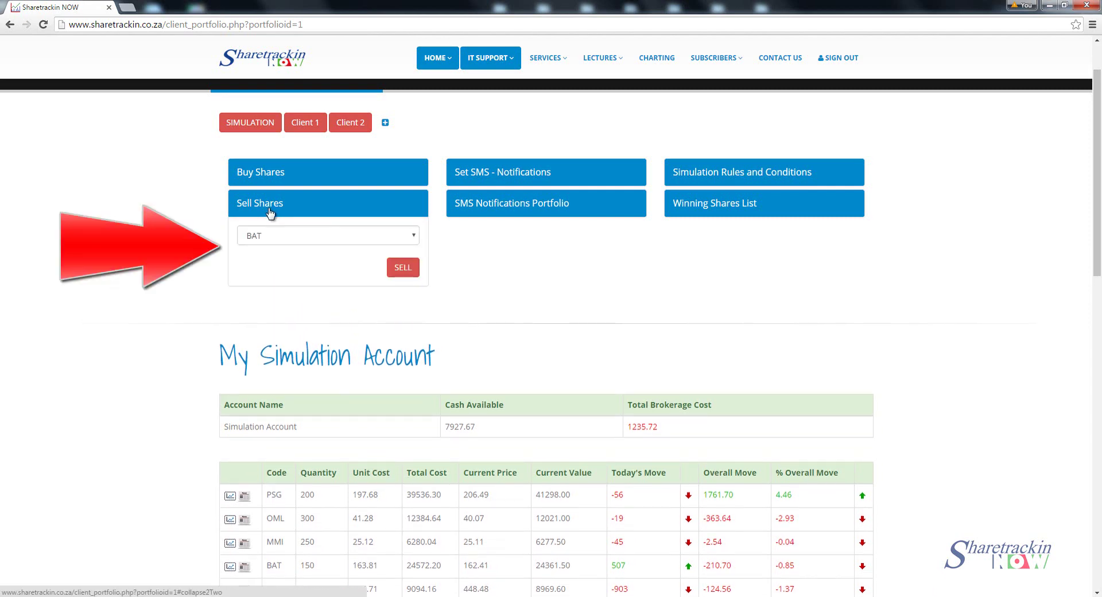
left_click(294, 240)
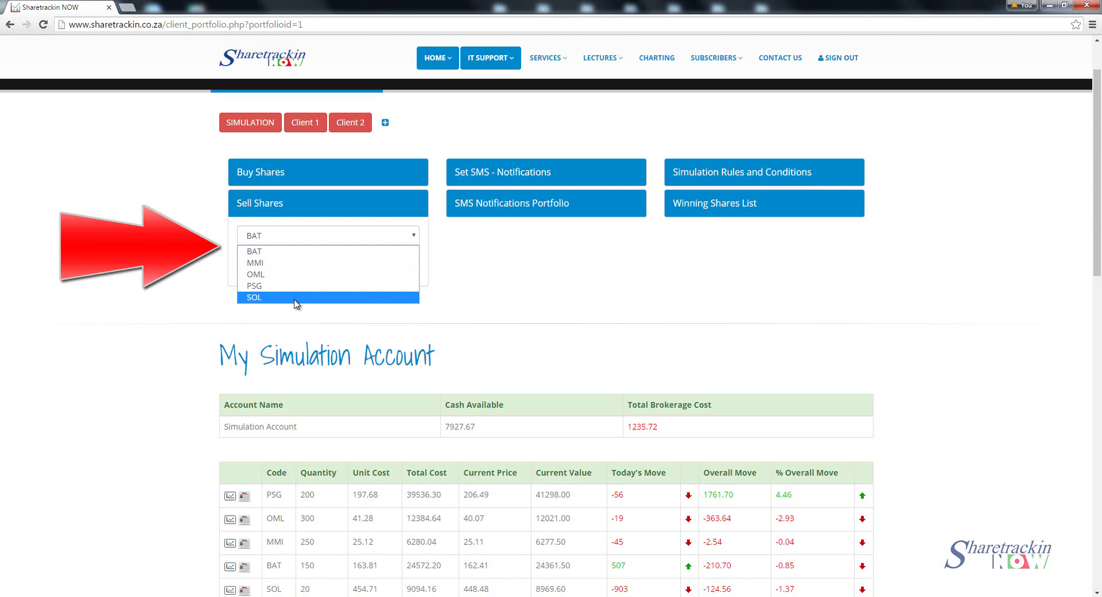
left_click(296, 298)
left_click(403, 268)
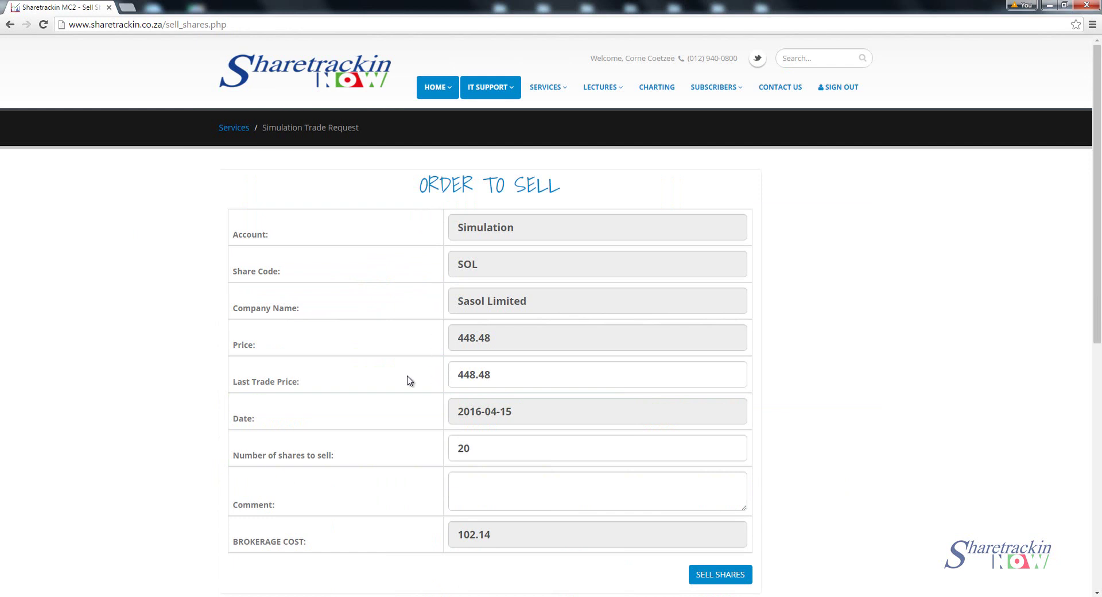
left_click_drag(513, 377, 428, 376)
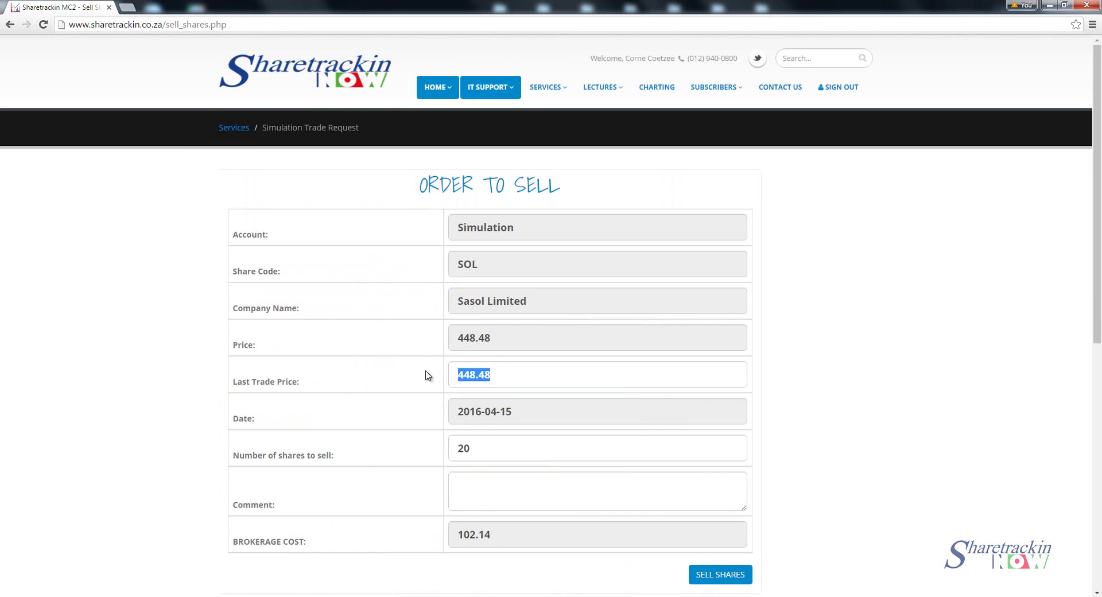
left_click(428, 376)
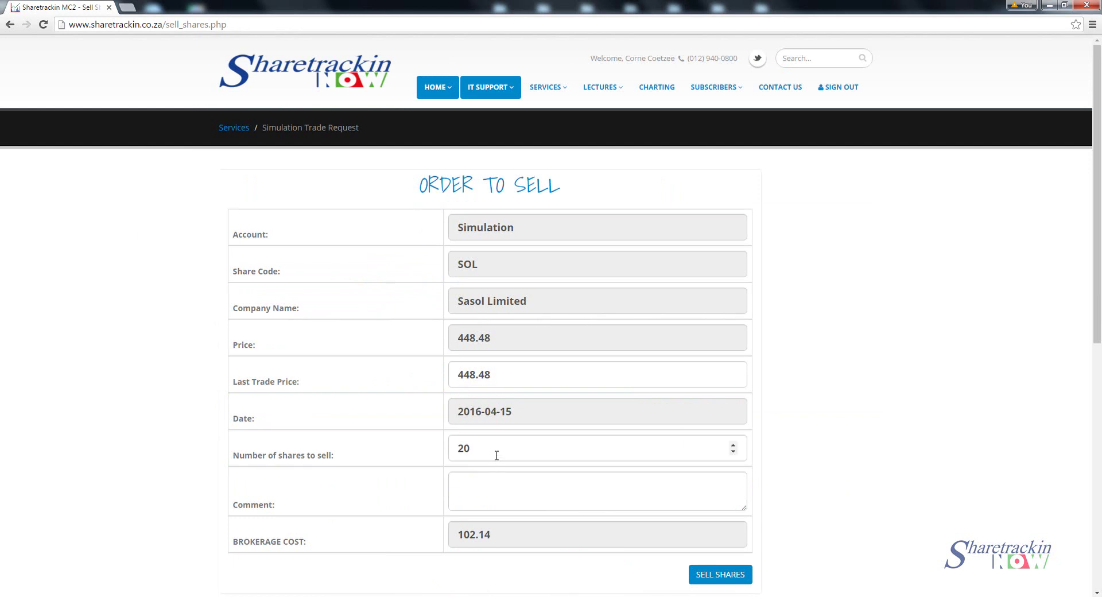
left_click_drag(491, 451, 438, 450)
left_click(499, 486)
Add the comment 'Share hit stoploss.' and submit the SOL sell order.
type("Share hit stoploss")
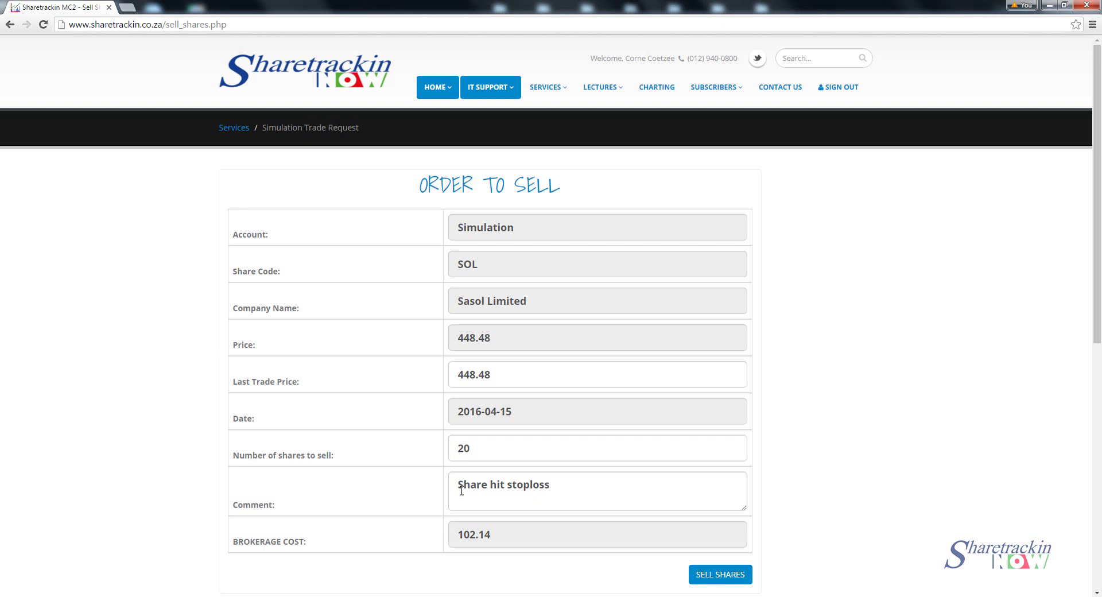
type(".")
left_click(706, 575)
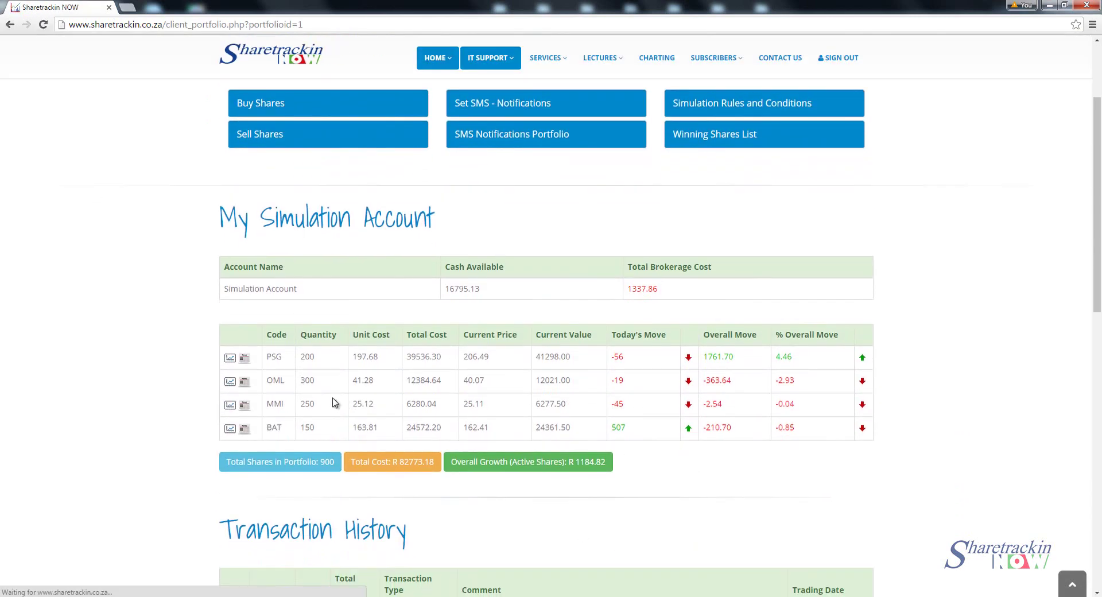
scroll(419, 423, "down", 3)
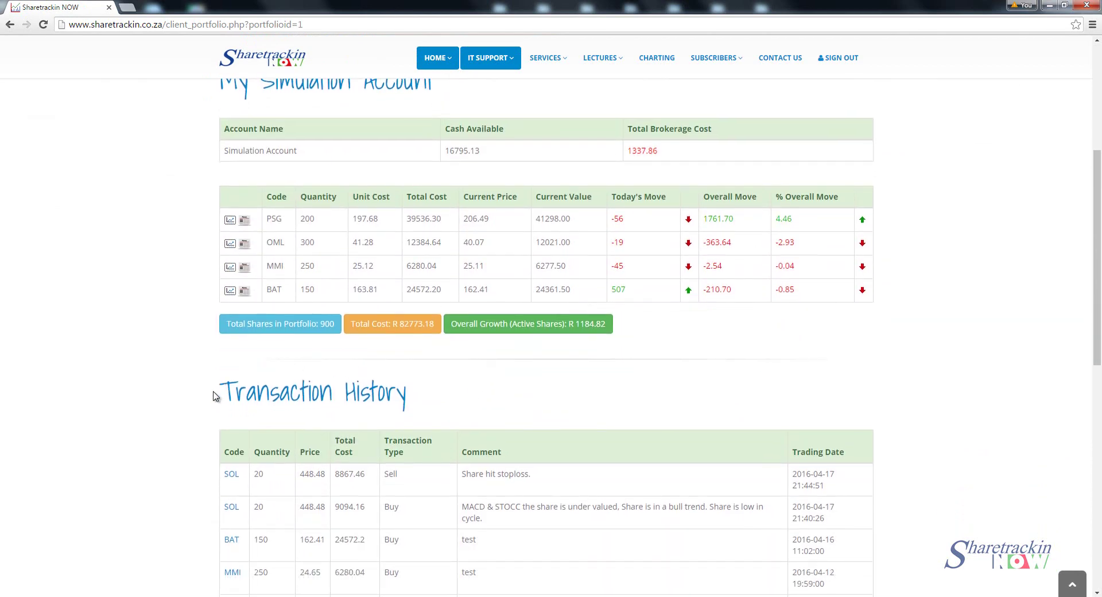
scroll(192, 486, "down", 3)
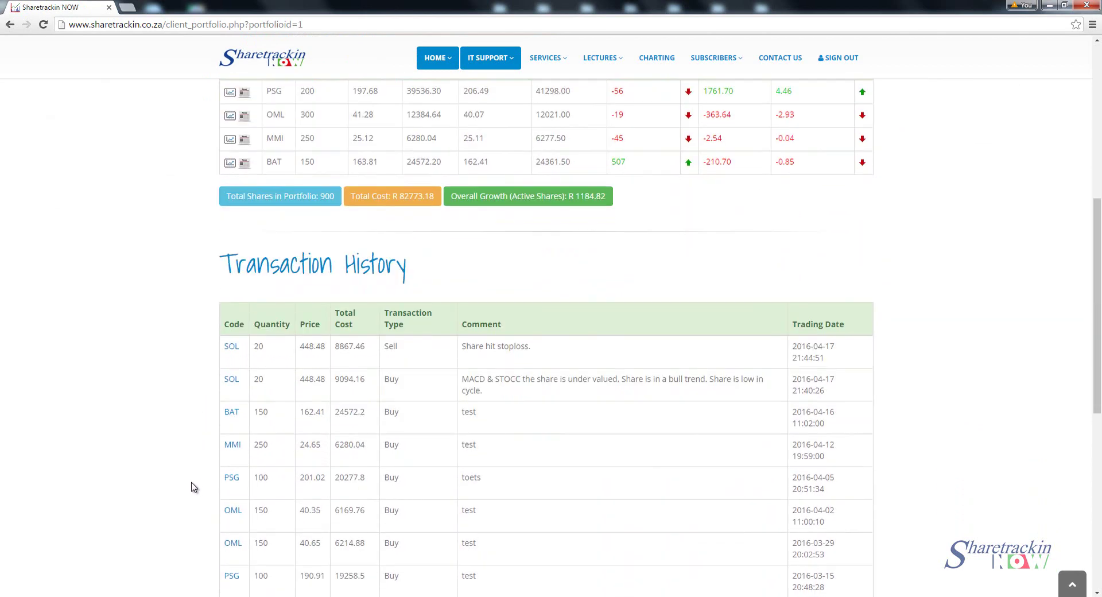
scroll(194, 487, "up", 1)
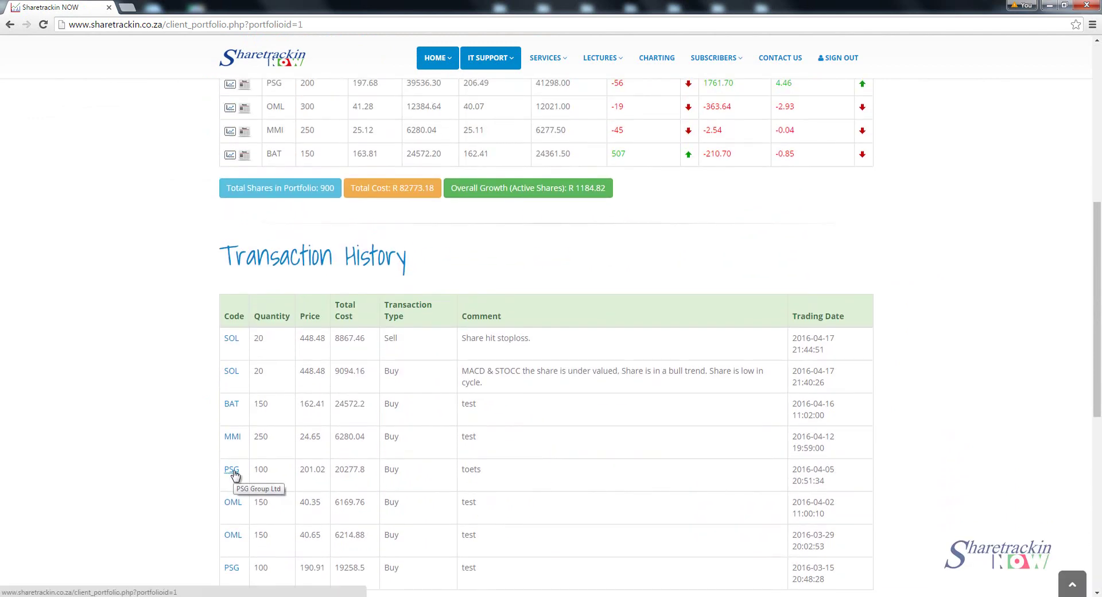
scroll(256, 467, "up", 1)
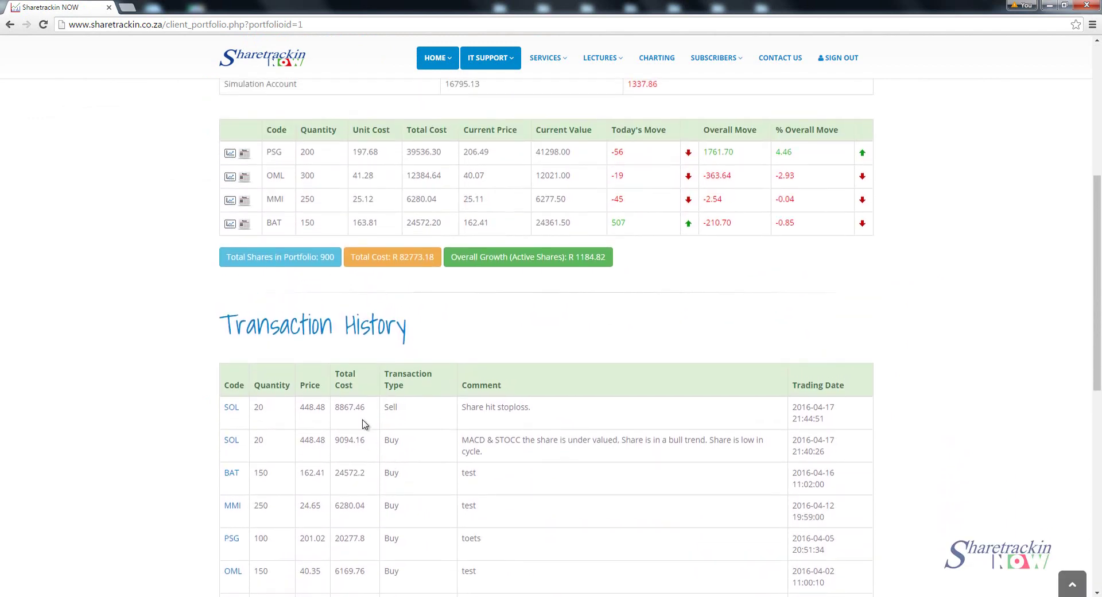
scroll(299, 465, "up", 3)
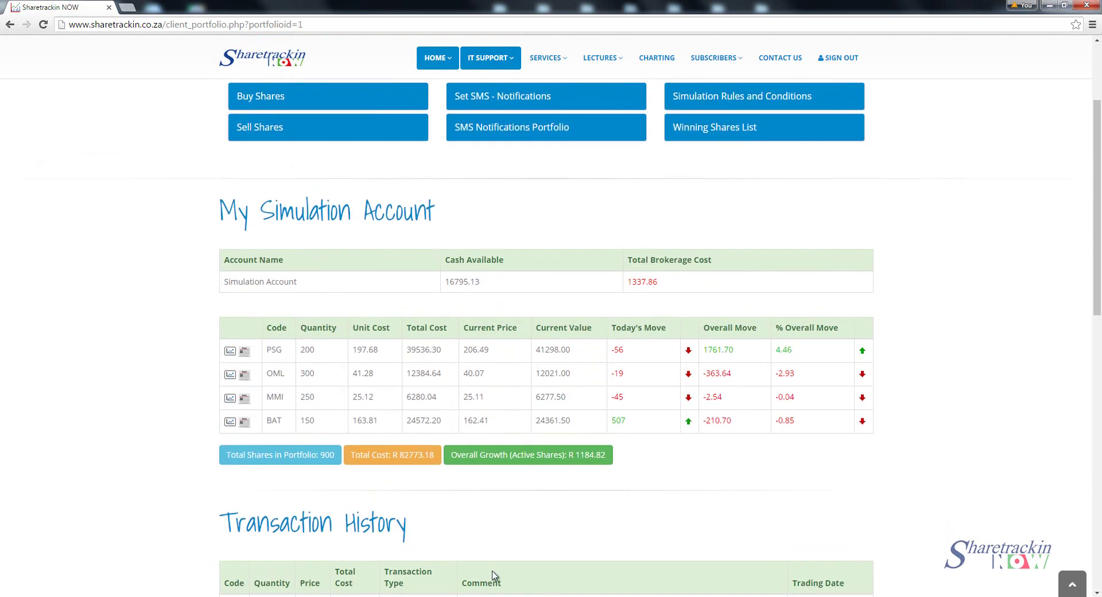